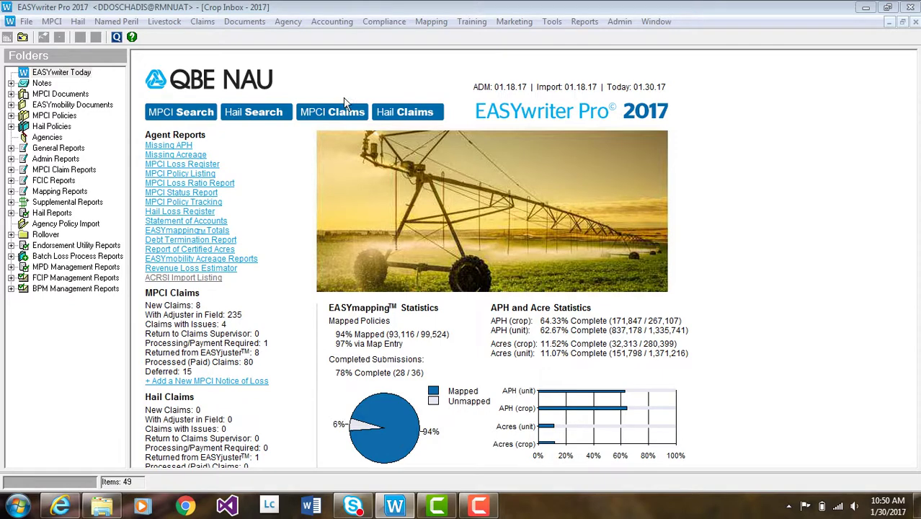
- Look up the insured's 2017 MPCI policy by policy number and view it in the editor
left_click(52, 22)
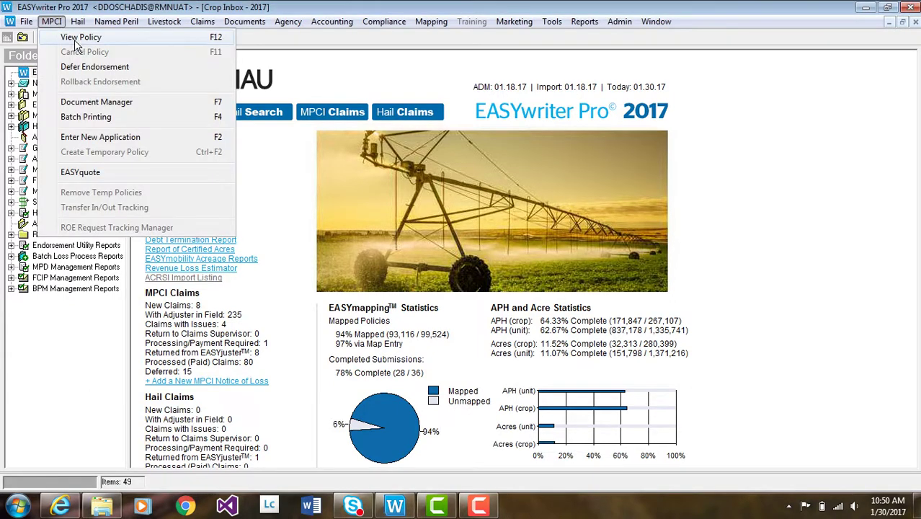
left_click(76, 39)
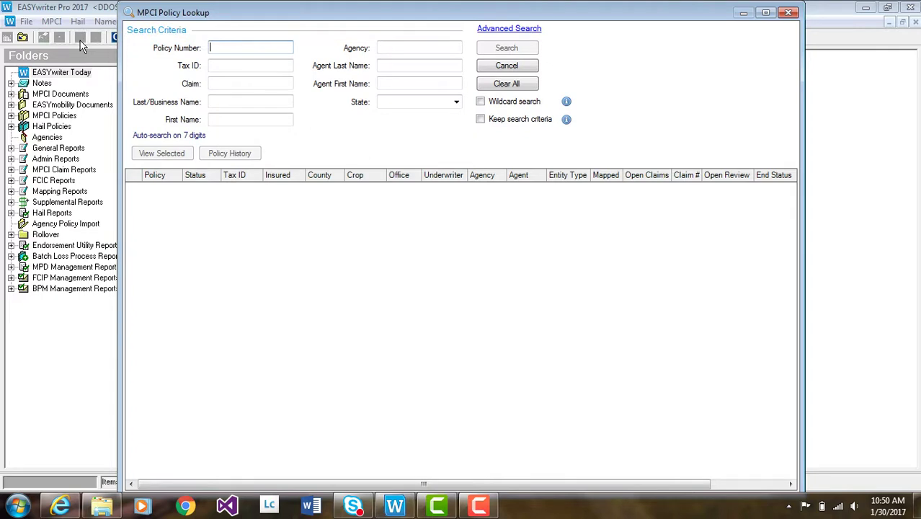
type("3055384")
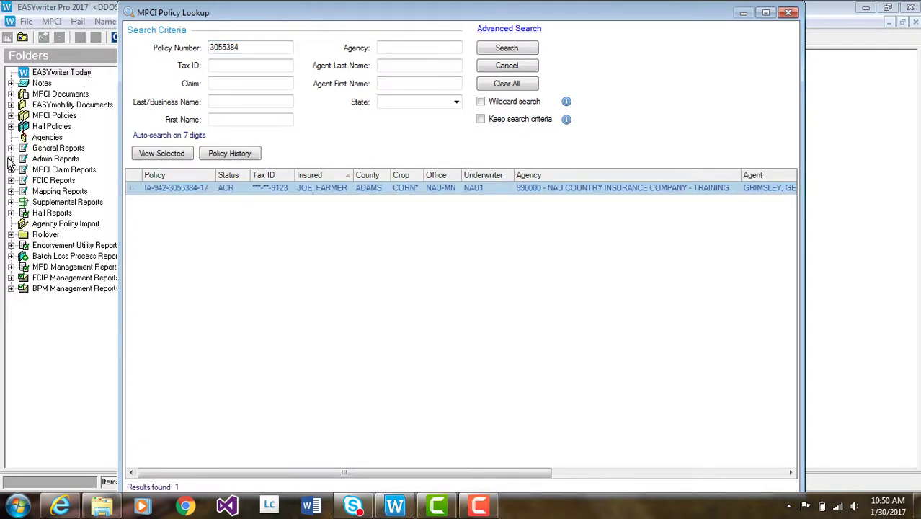
left_click(165, 154)
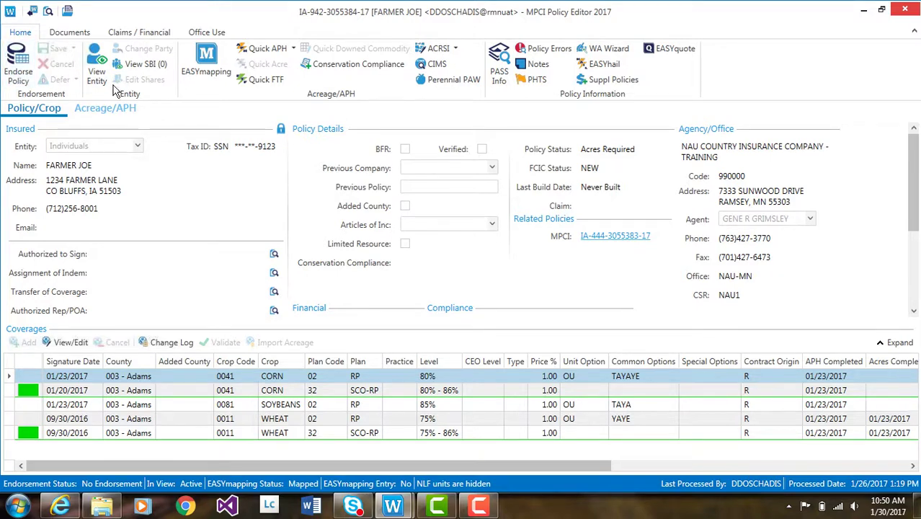
- Begin an endorsement on the open policy to make its fields and coverages editable
left_click(22, 75)
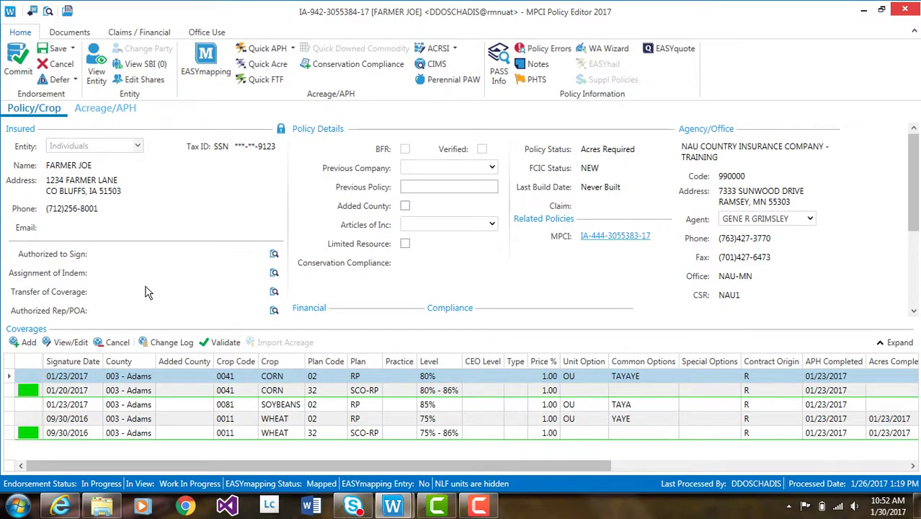
left_click(275, 259)
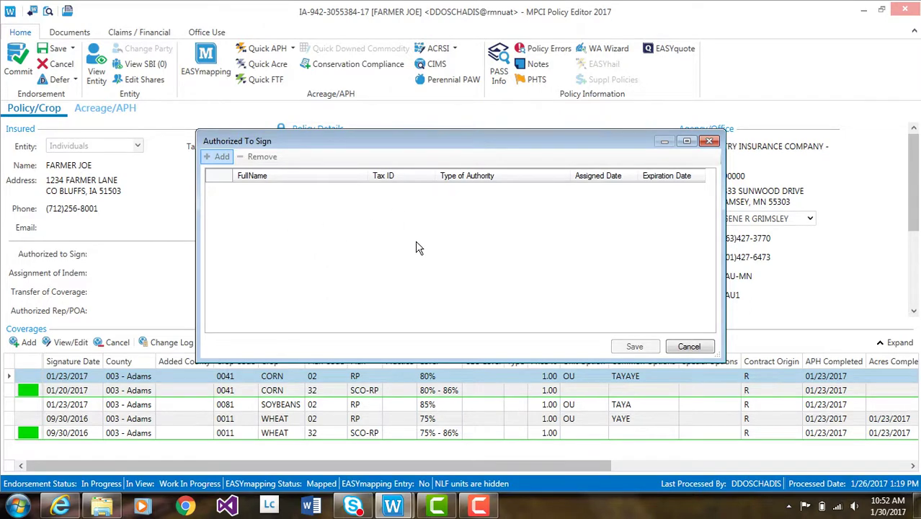
left_click(710, 141)
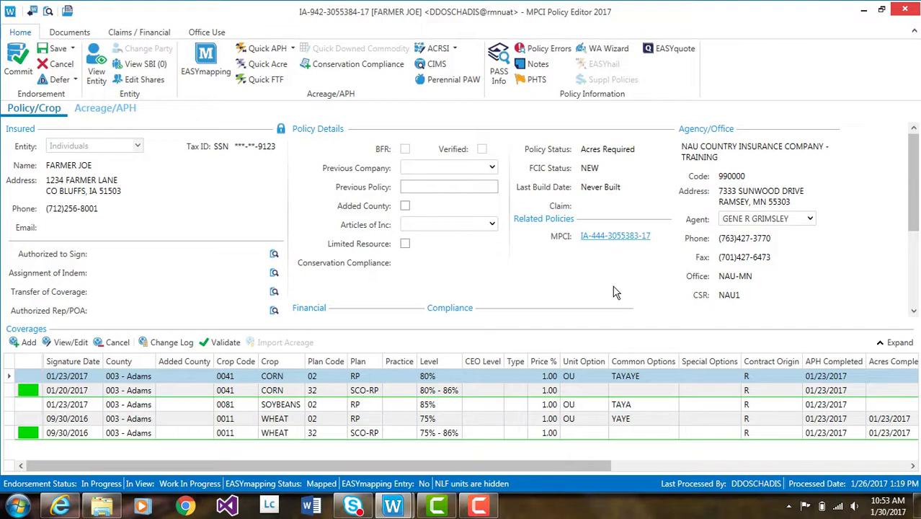
- Open the related temporary Black Hawk County corn policy and restore its window to a smaller size
mouse_move(613, 242)
left_click(614, 238)
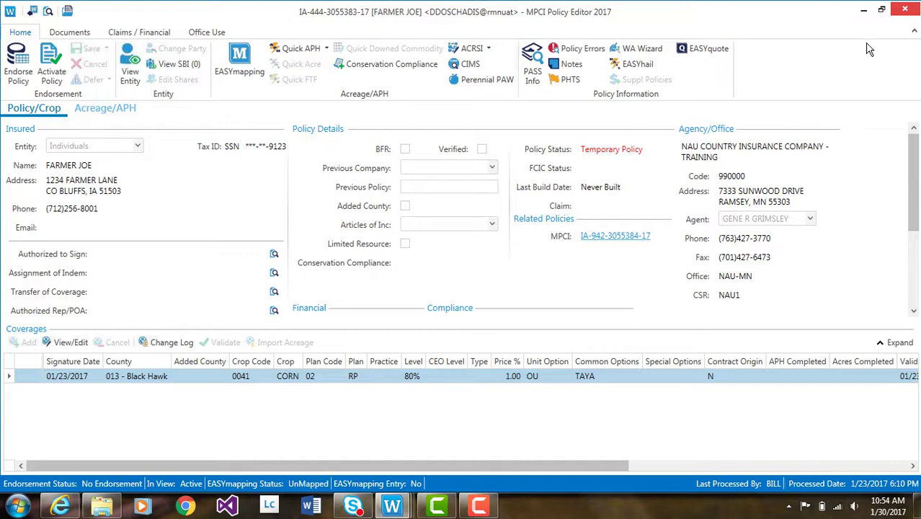
left_click(882, 12)
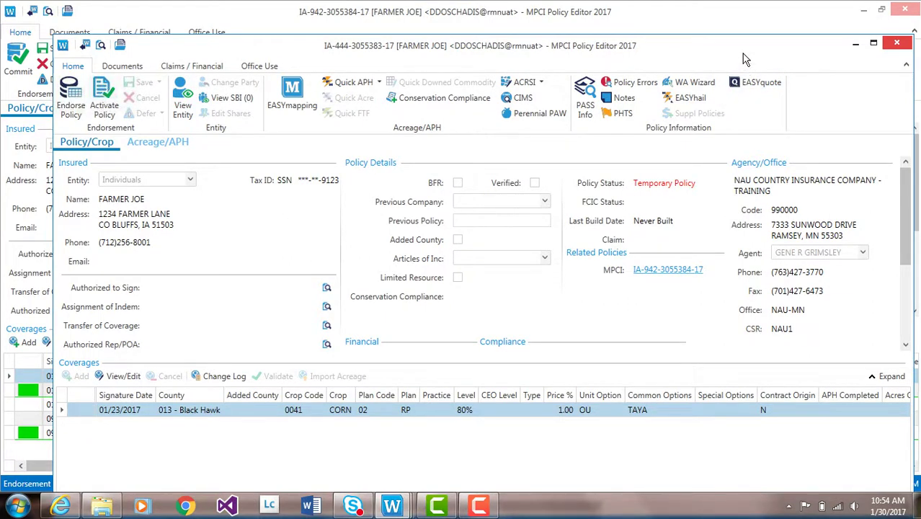
- Move the temporary policy window aside and begin an endorsement on it
mouse_move(746, 59)
left_mouse_down()
mouse_move(917, 63)
mouse_move(766, 74)
mouse_move(730, 66)
left_mouse_up()
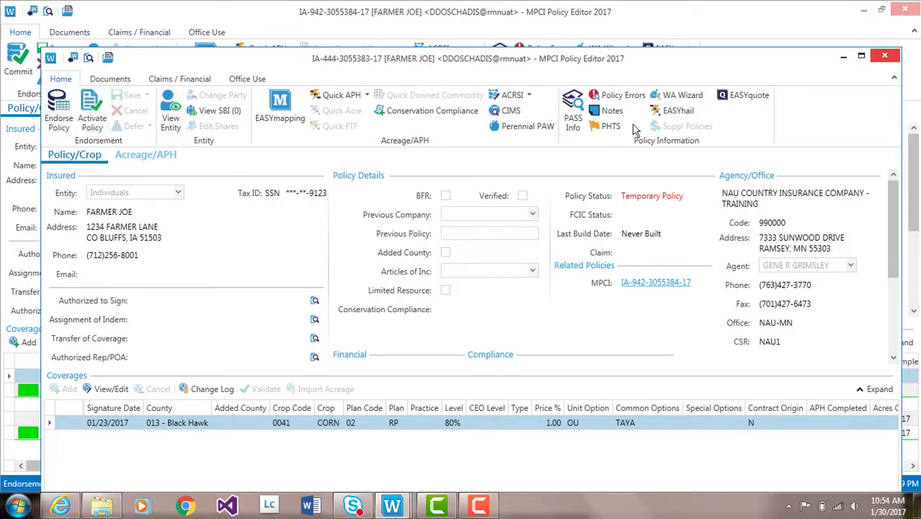
left_click(63, 106)
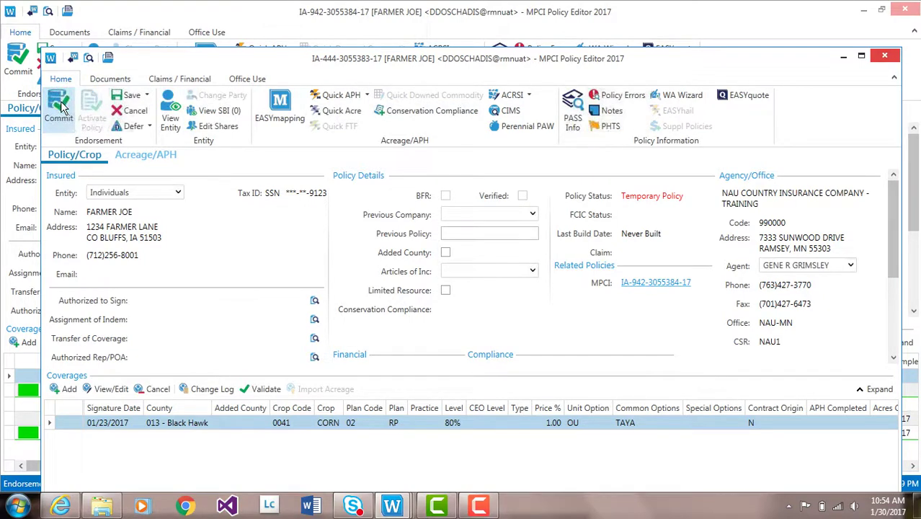
- Close the temporary policy with Cancel Endorsement instead of Commit
left_click(885, 58)
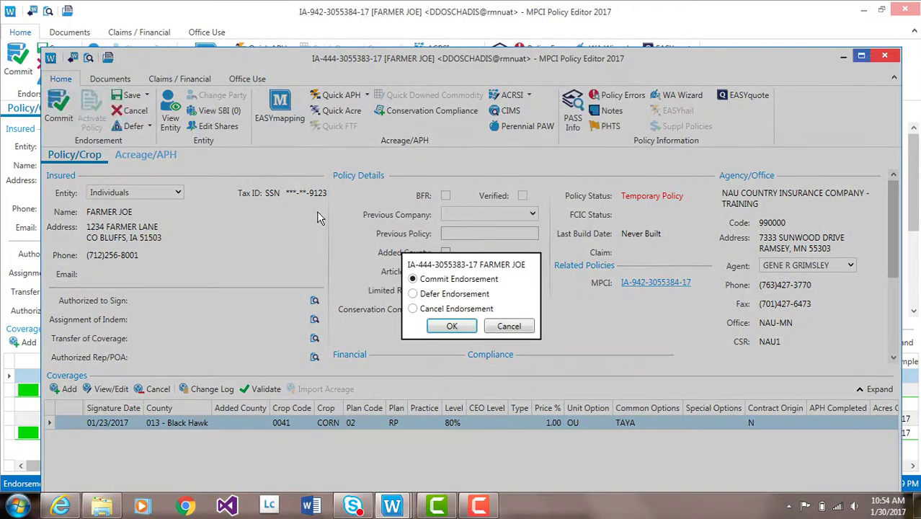
left_click(414, 310)
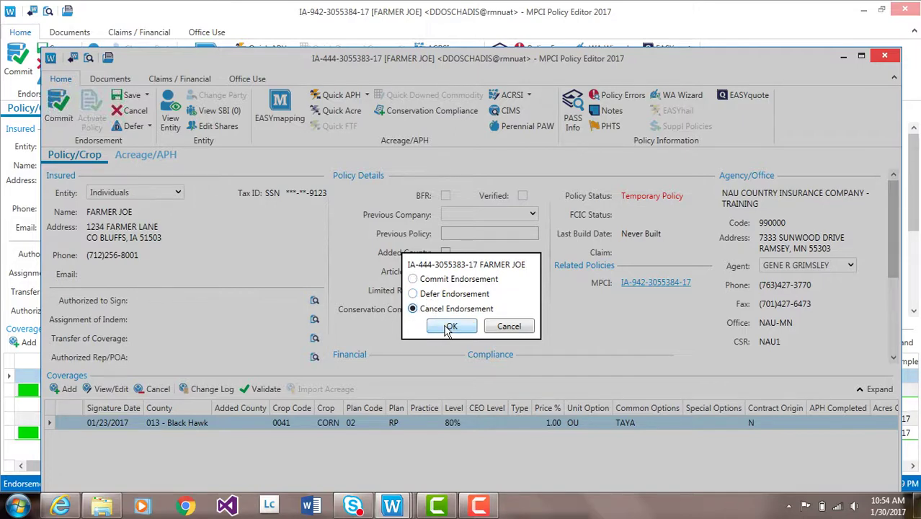
left_click(449, 327)
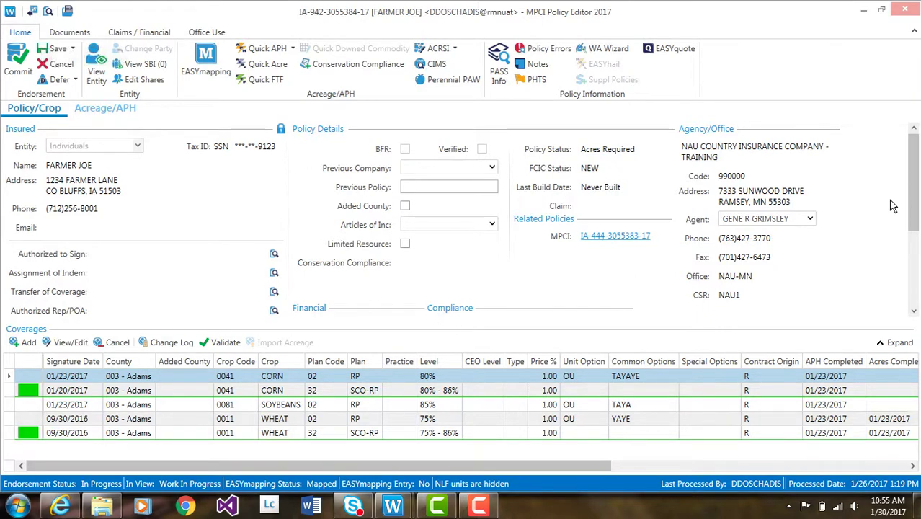
- Browse the Documents, Claims / Financial, Office Use and Home ribbon tabs, ending on Claims / Financial
left_click_drag(913, 199, 910, 261)
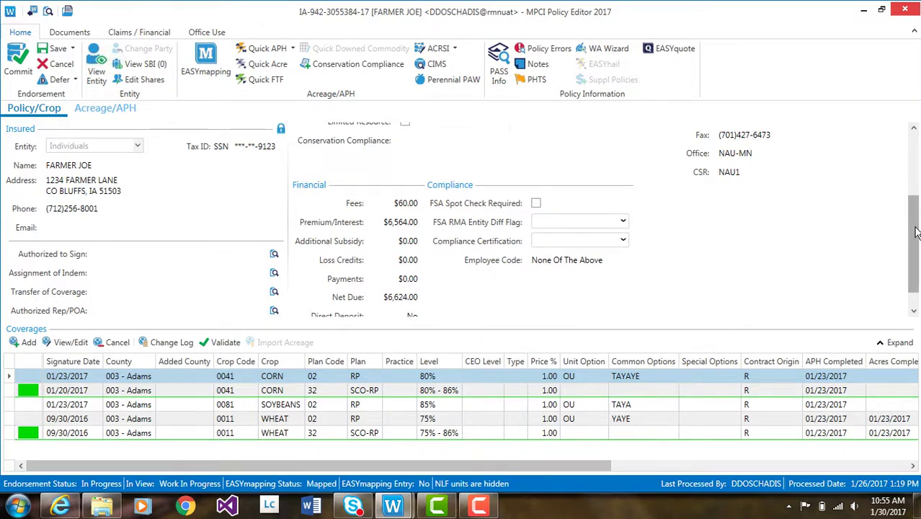
left_click_drag(915, 232, 917, 168)
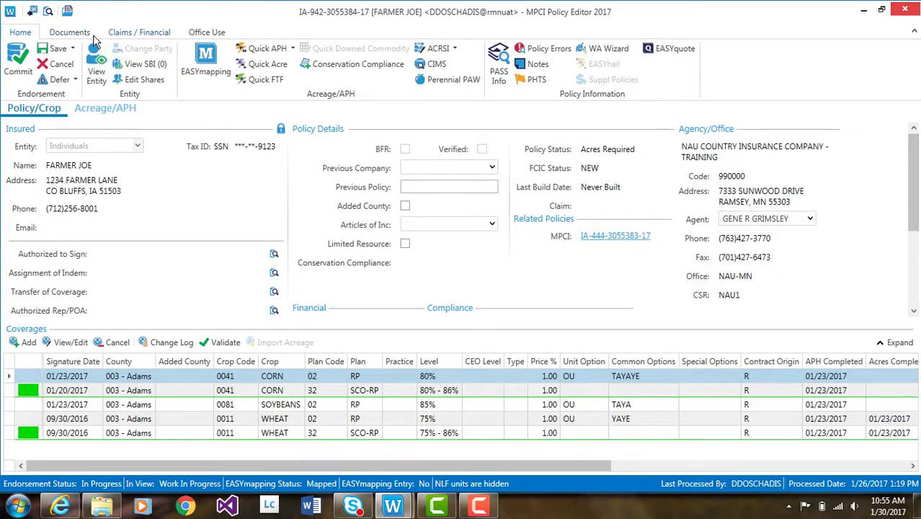
left_click(97, 71)
left_click(70, 34)
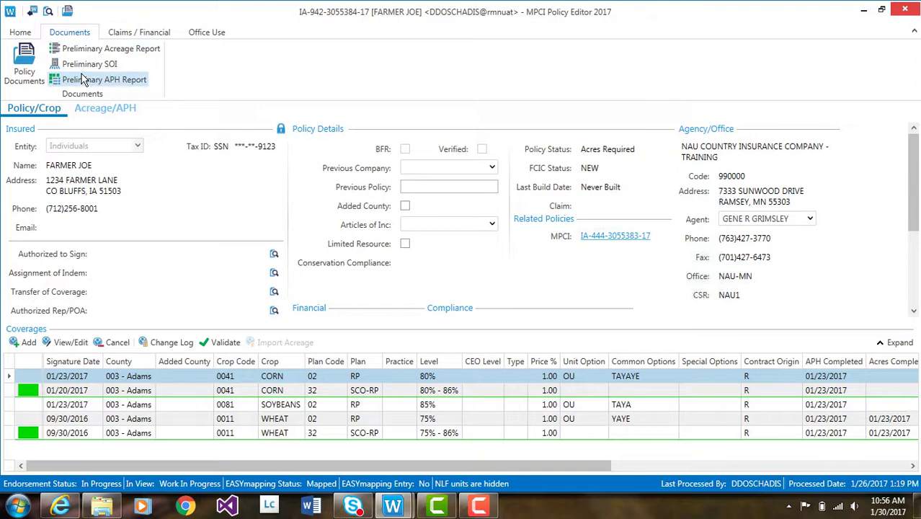
left_click(141, 33)
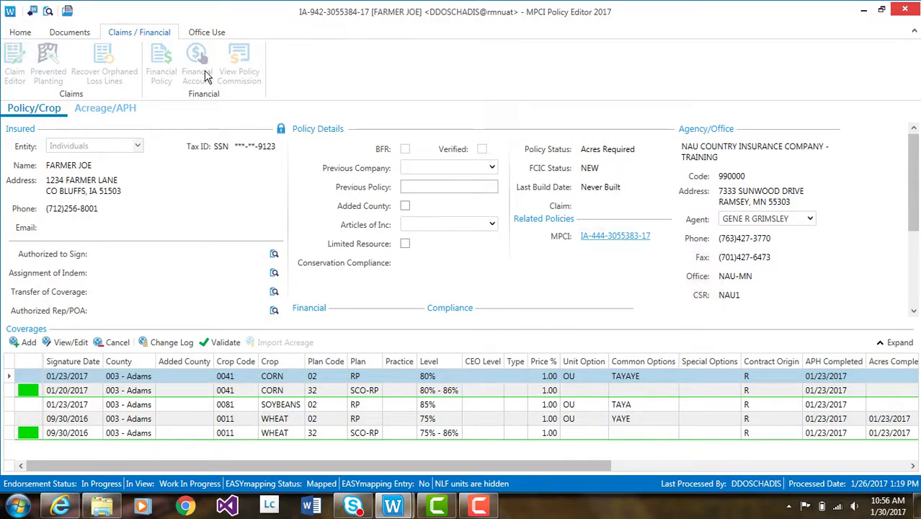
left_click(211, 37)
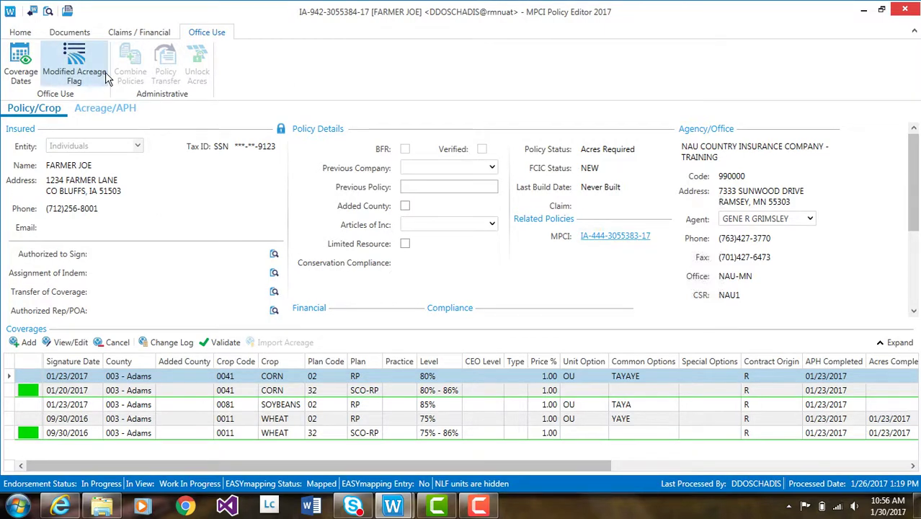
left_click(20, 35)
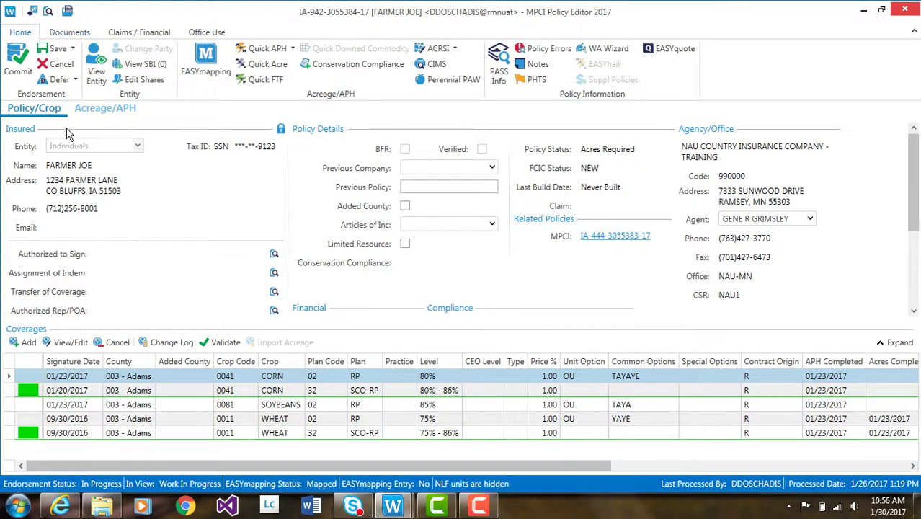
left_click(143, 33)
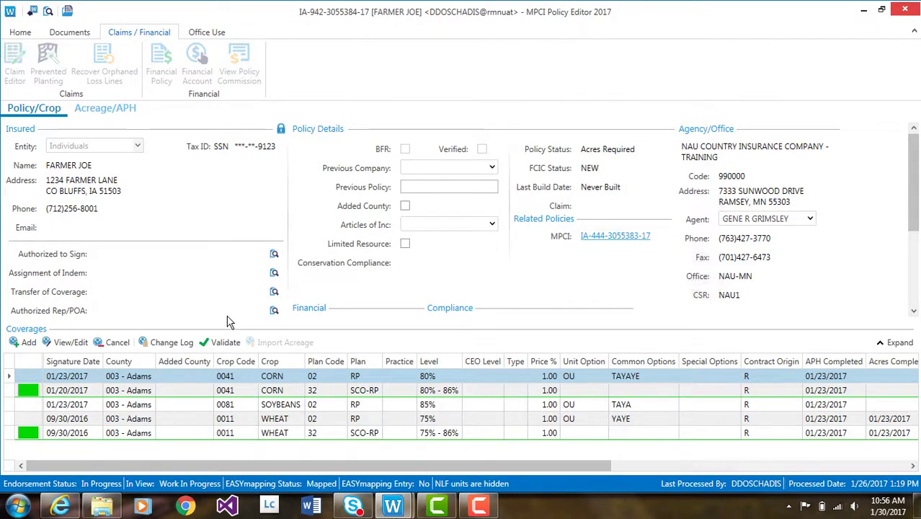
- Return to the Home ribbon and select the 80% corn RP coverage line
left_click(20, 33)
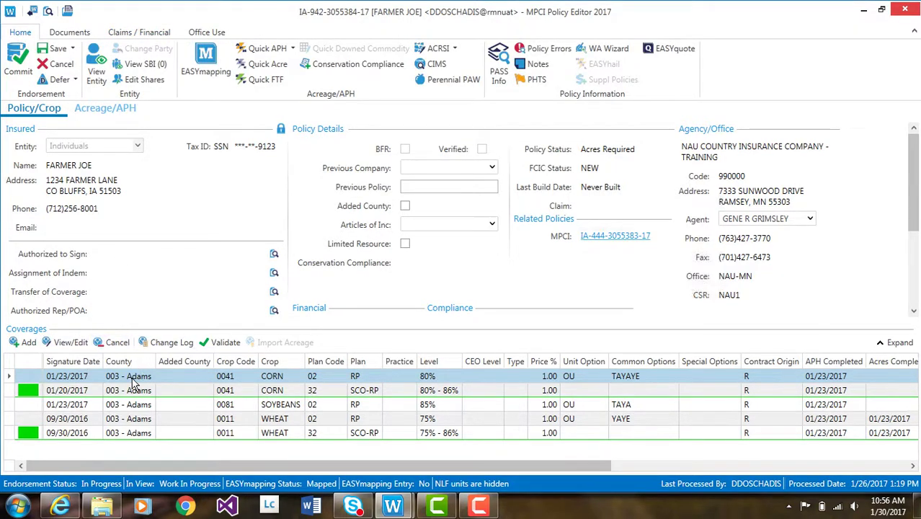
left_click(27, 344)
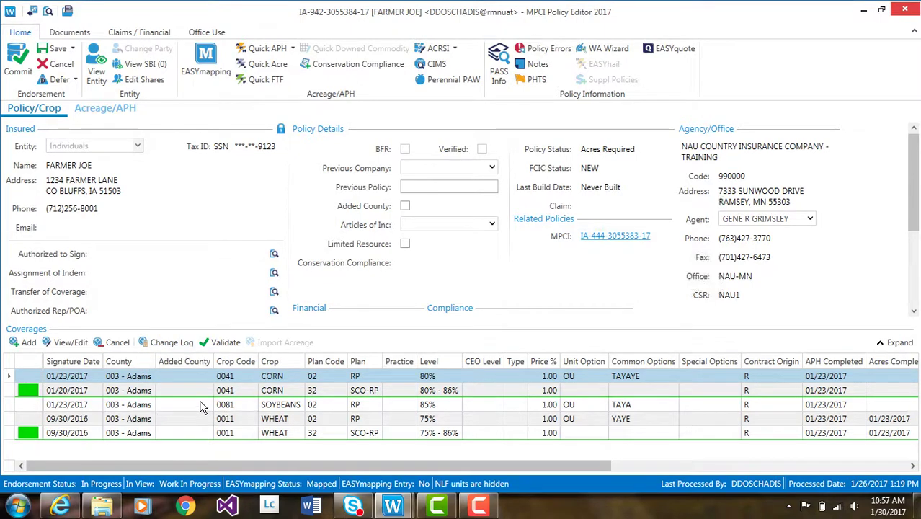
left_click(172, 343)
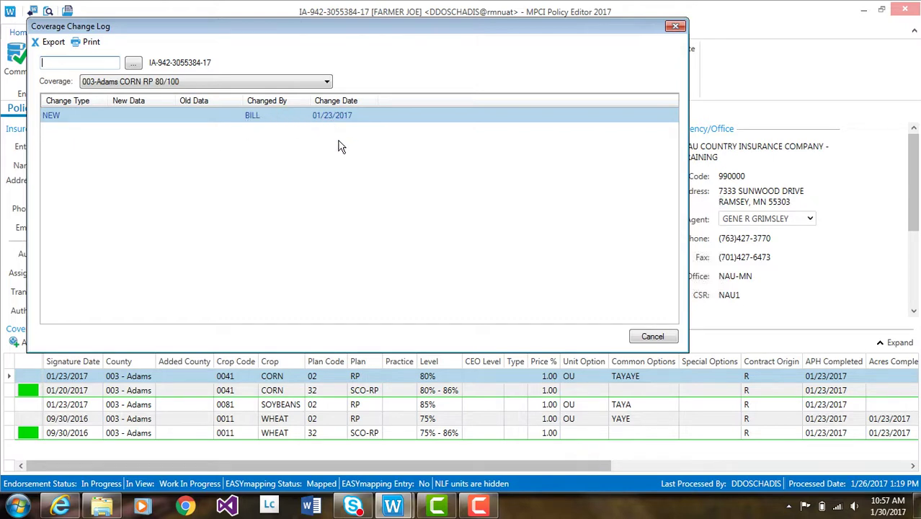
left_click(652, 337)
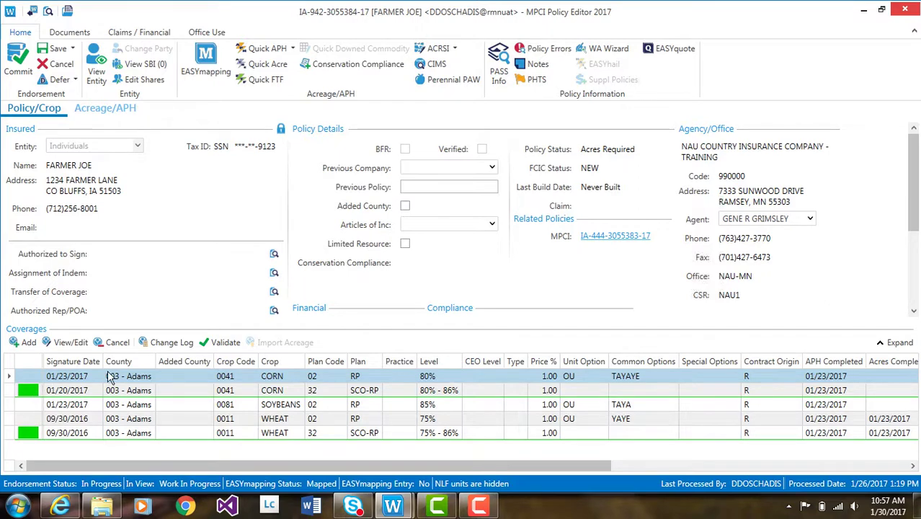
- Switch to the Acreage/APH units list and open the Crop column's filter choices
left_click(103, 110)
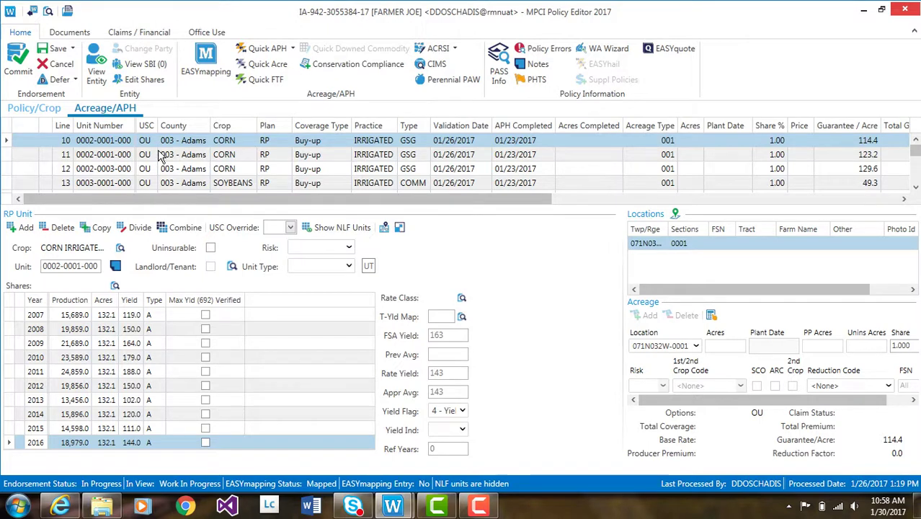
left_click(235, 127)
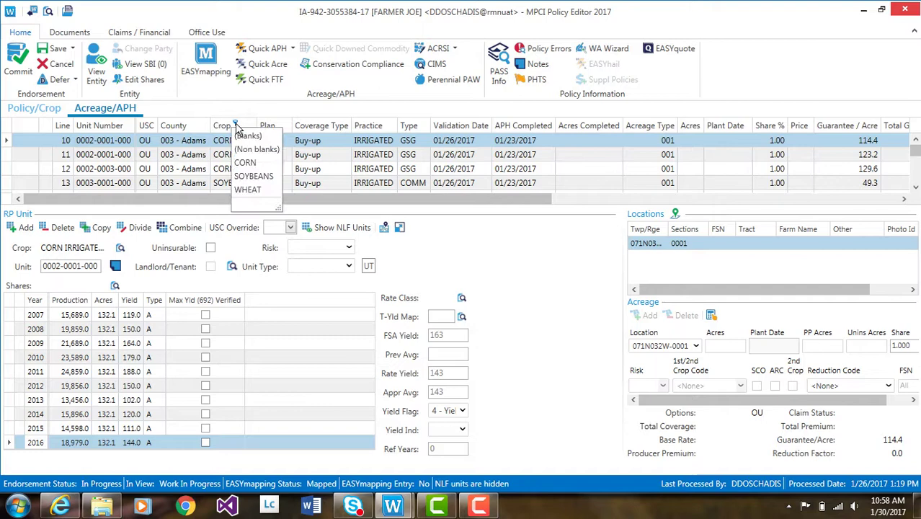
left_click(249, 191)
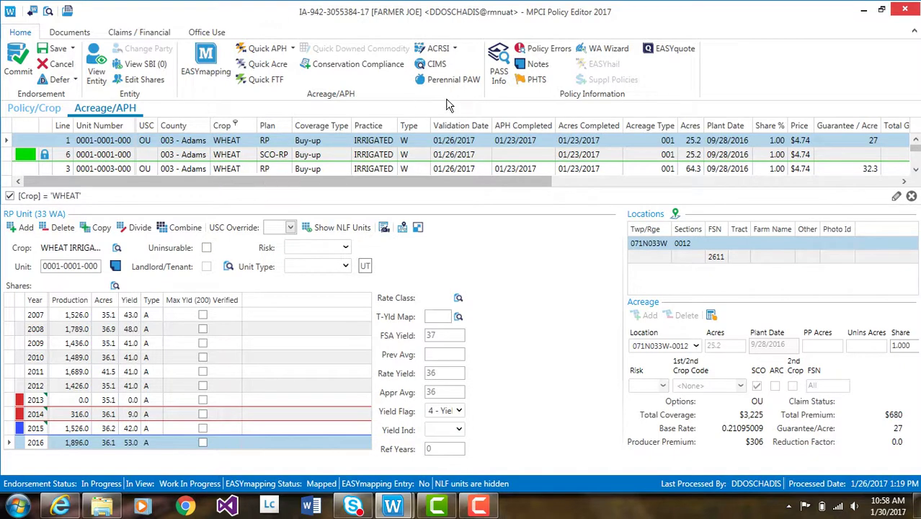
mouse_move(423, 127)
right_click(350, 147)
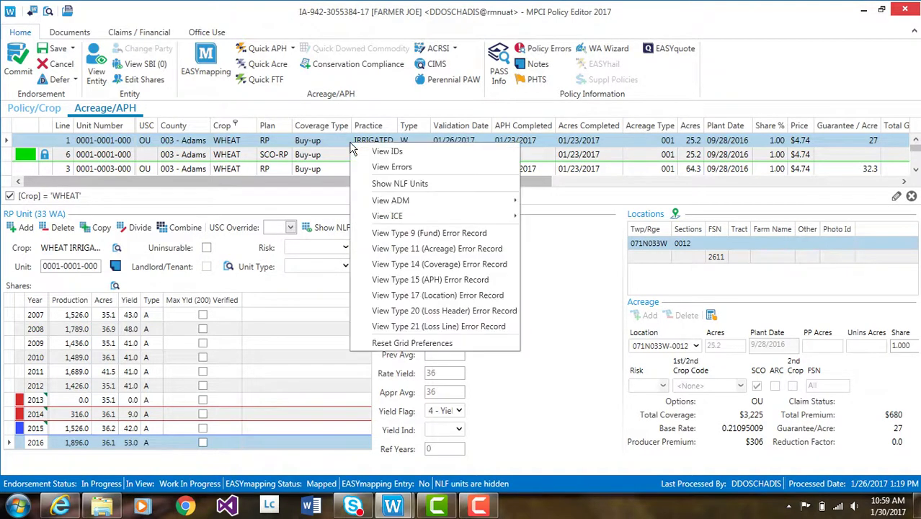
left_click(913, 197)
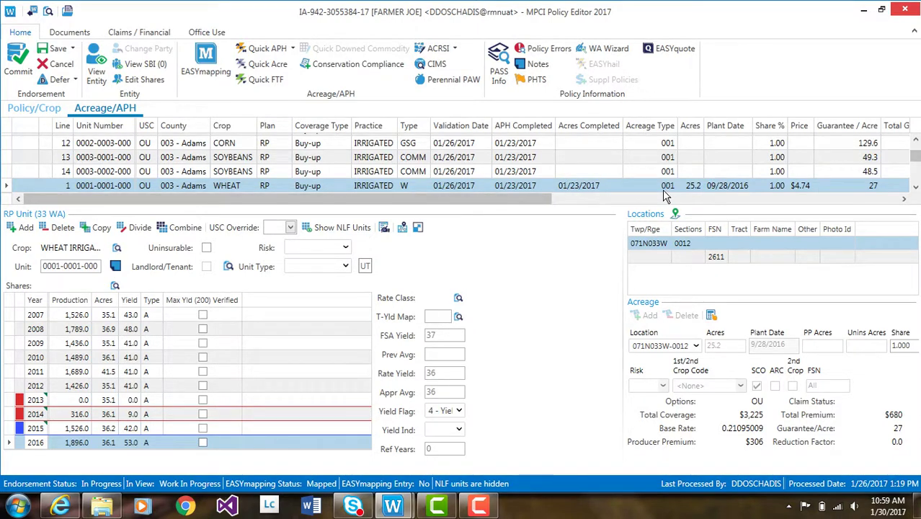
right_click(253, 127)
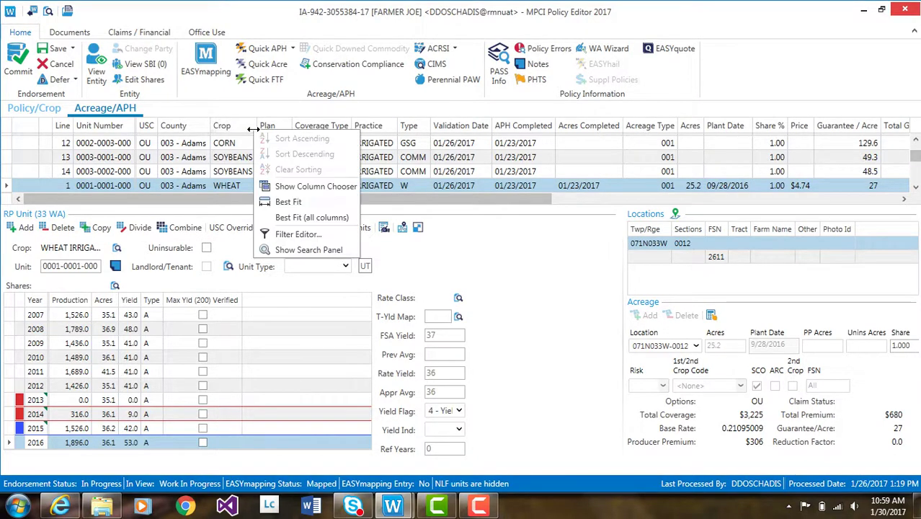
left_click(300, 192)
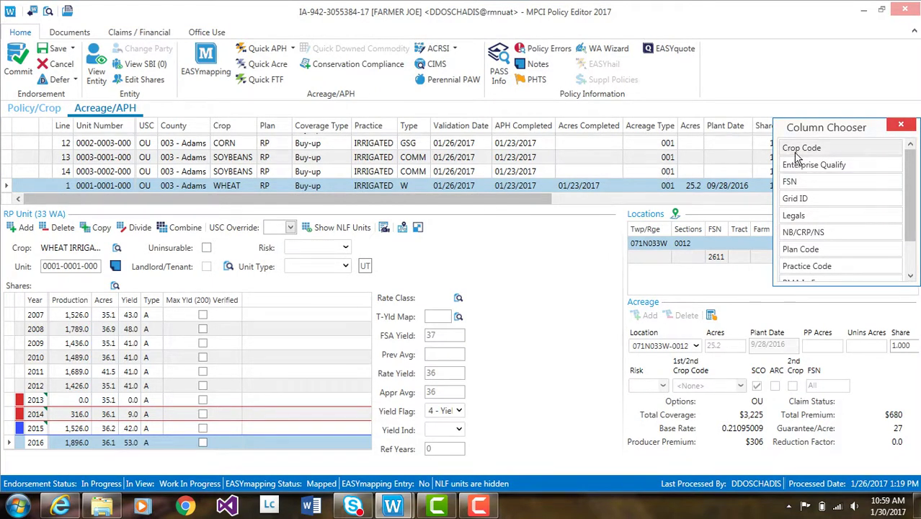
left_click_drag(798, 158, 264, 131)
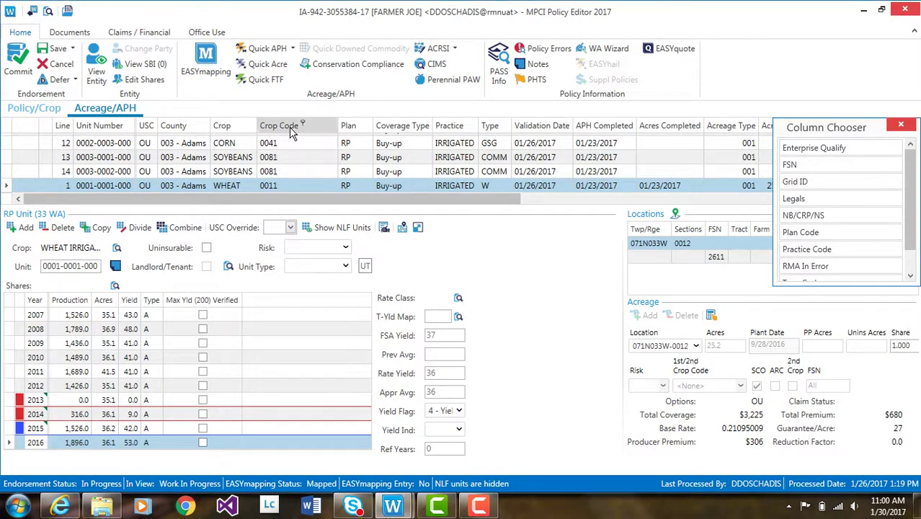
left_click_drag(292, 132, 829, 157)
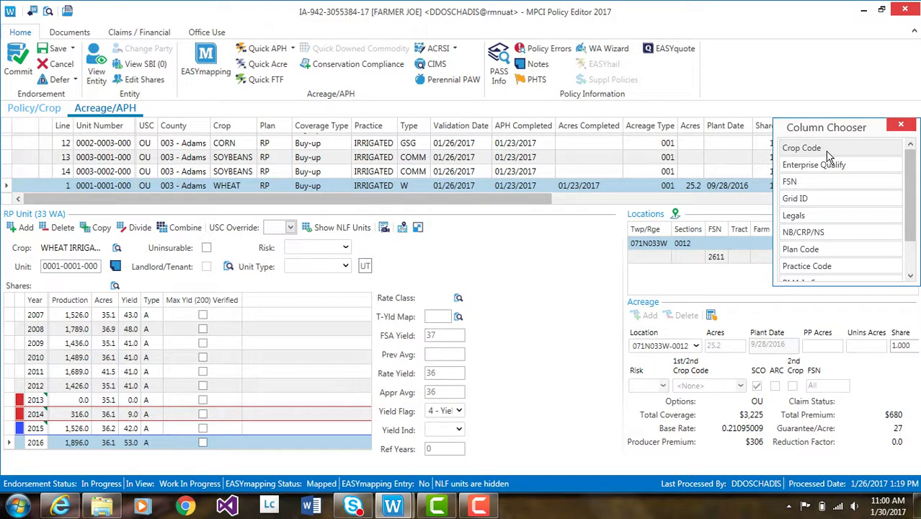
left_click(902, 127)
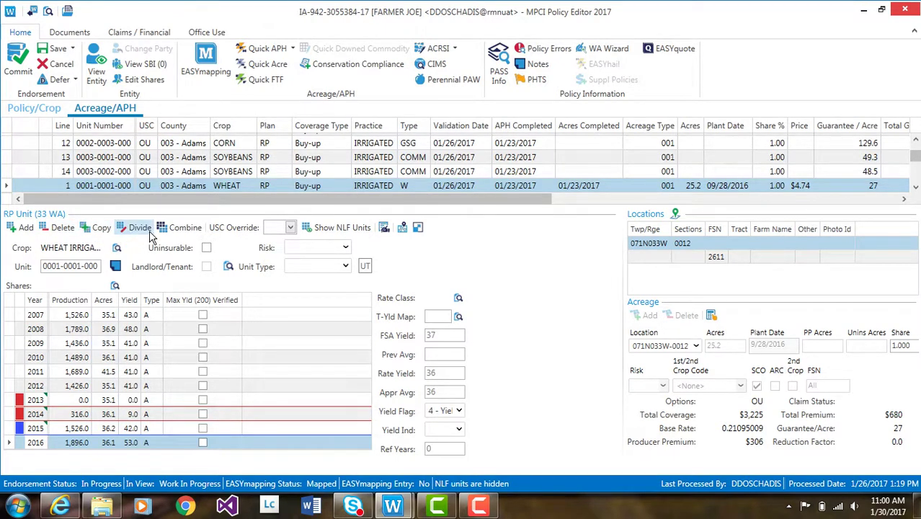
left_click(325, 229)
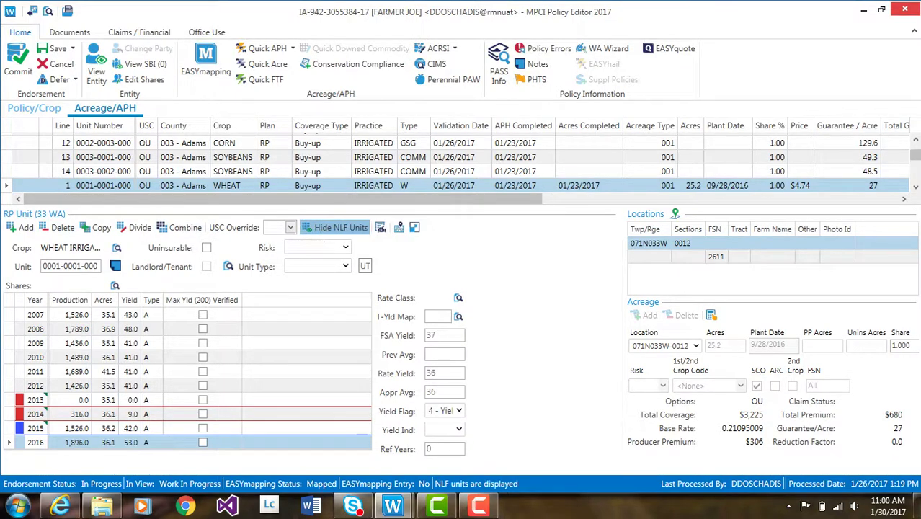
left_click(916, 188)
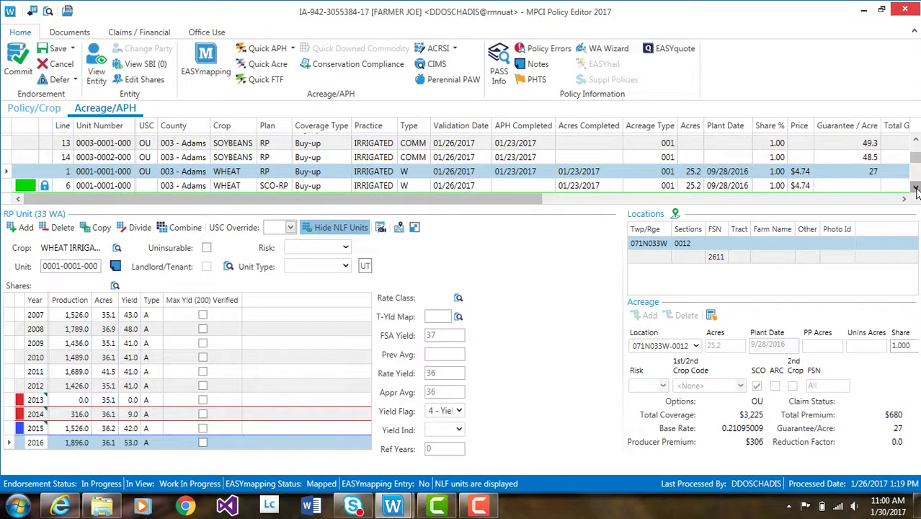
left_click(916, 189)
left_click(917, 189)
left_click(916, 189)
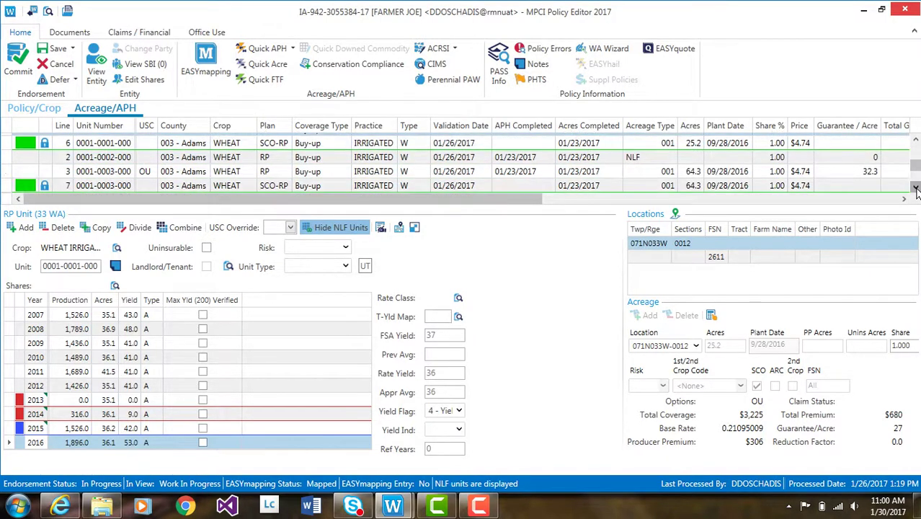
left_click(916, 189)
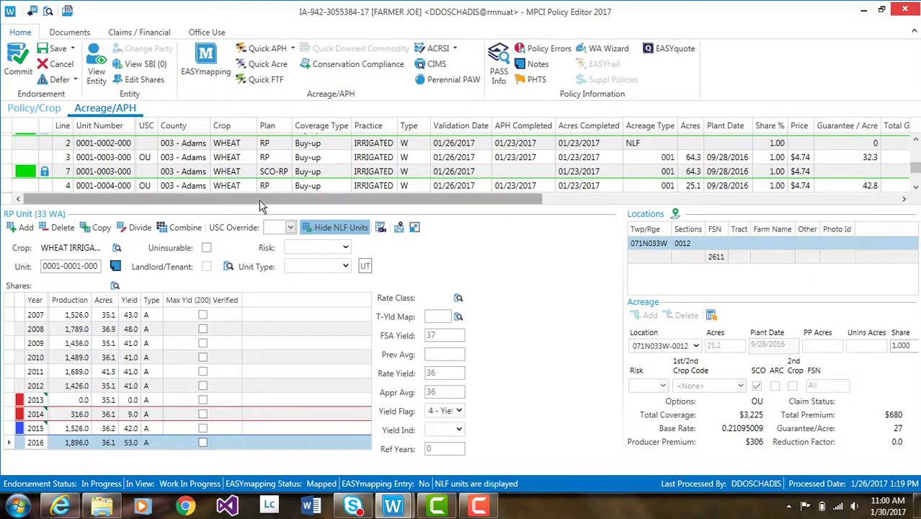
left_click(321, 229)
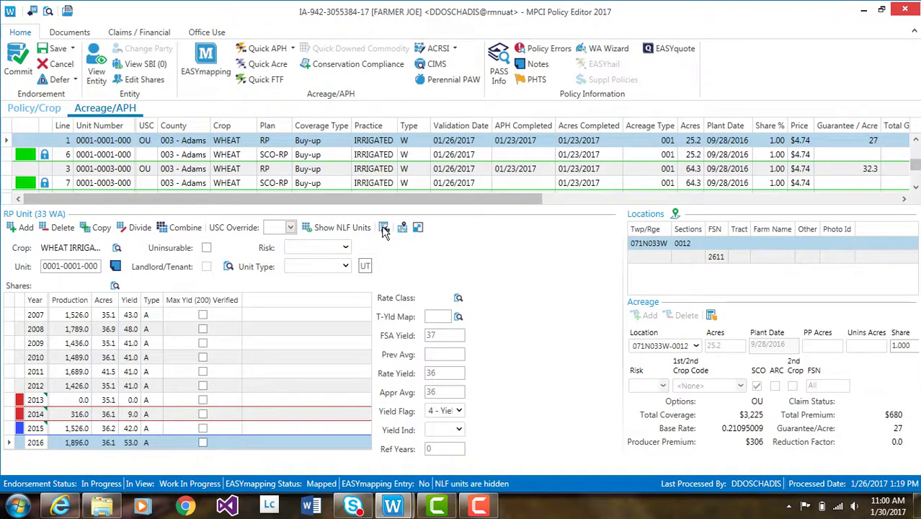
- Expand the wheat unit's adjusted and average yield panel, then scroll up to soybean rows 13 and 14
mouse_move(384, 231)
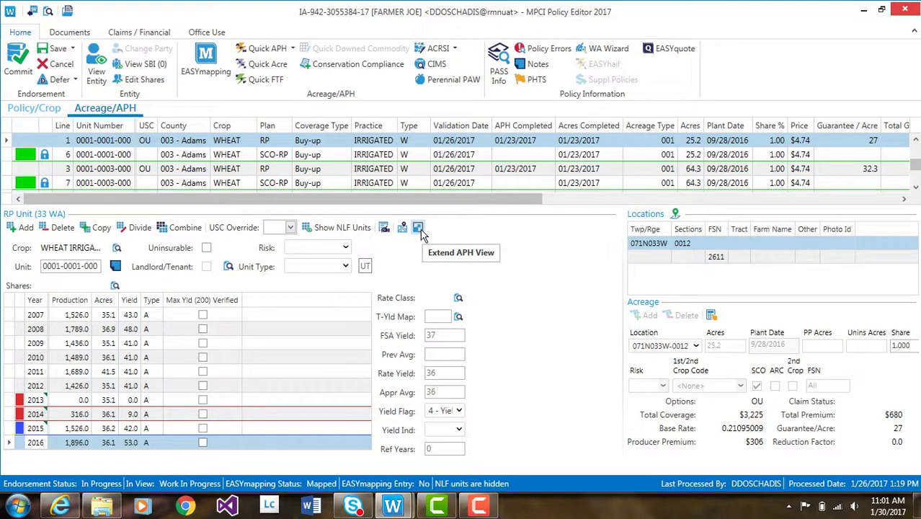
left_click(420, 230)
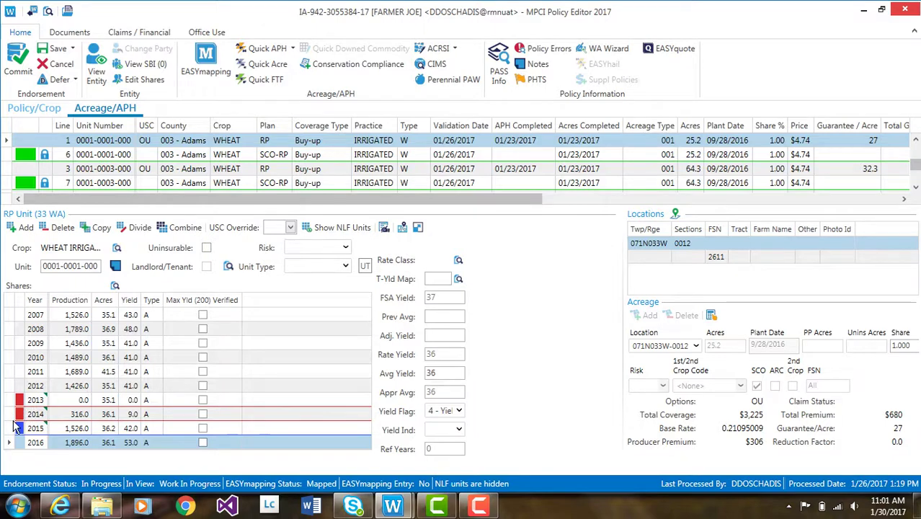
mouse_move(20, 431)
left_click(916, 142)
left_click(916, 143)
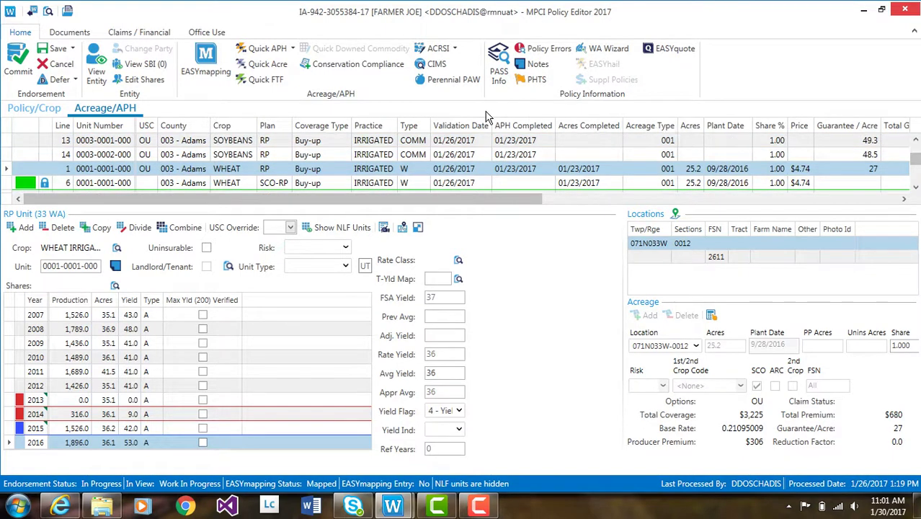
left_click(347, 155)
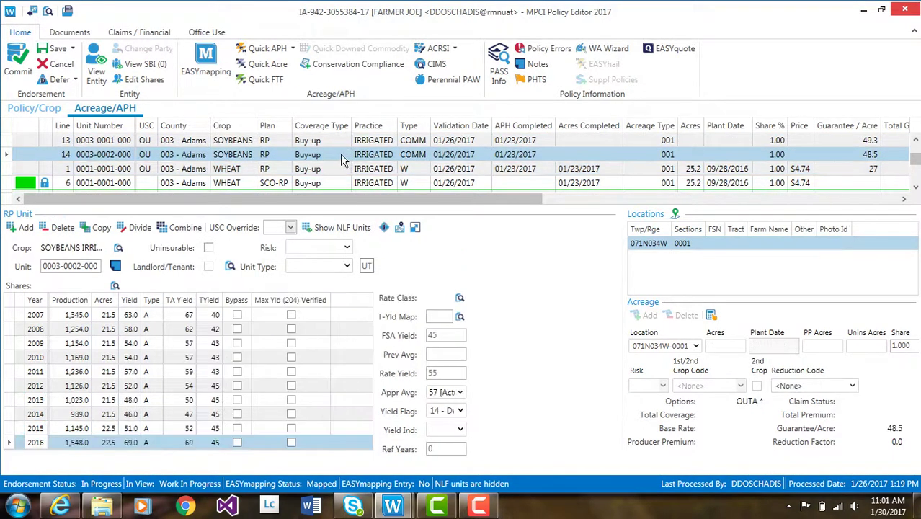
left_click(385, 230)
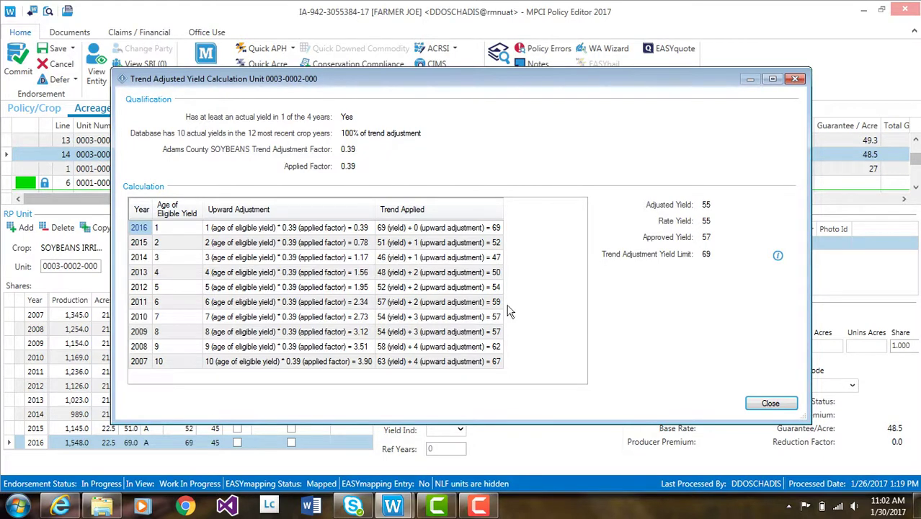
left_click(770, 404)
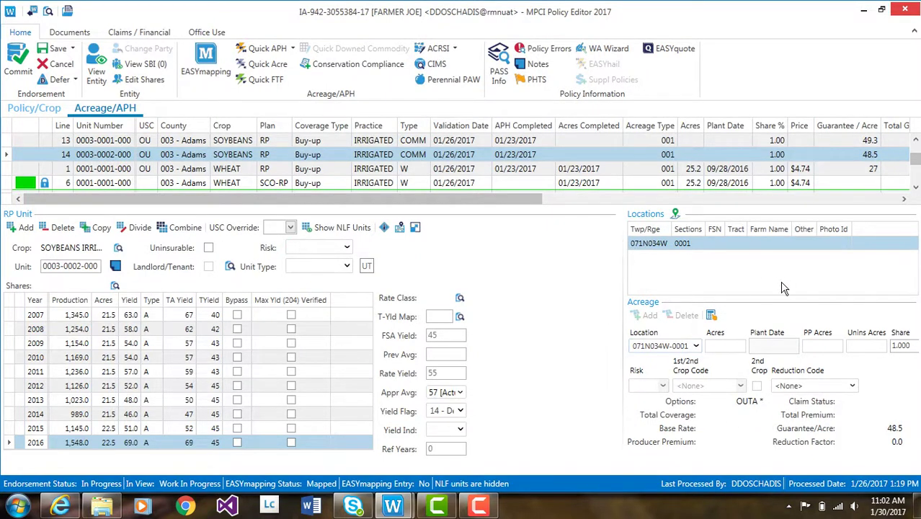
left_click(675, 214)
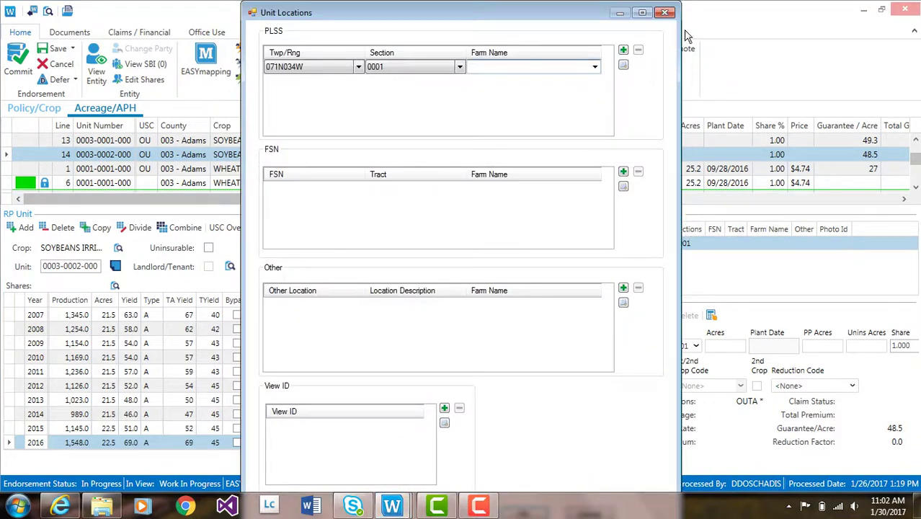
left_click(666, 14)
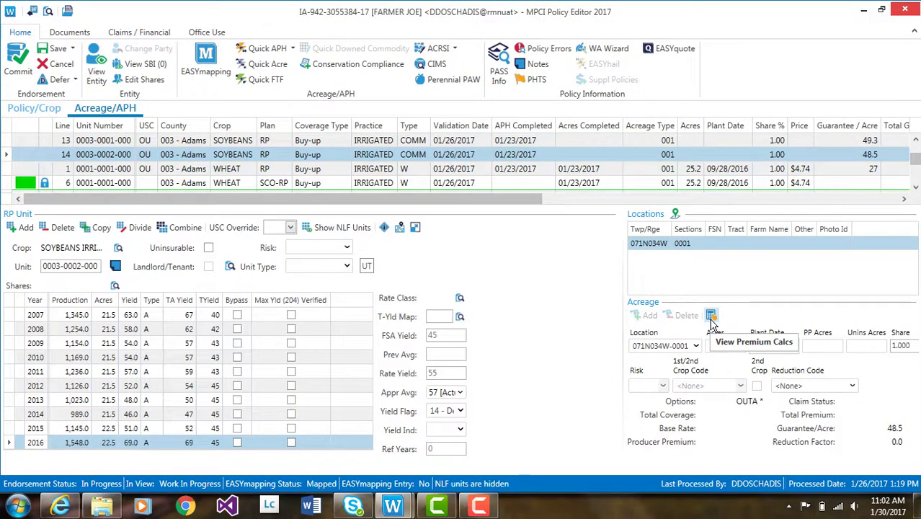
left_click(711, 317)
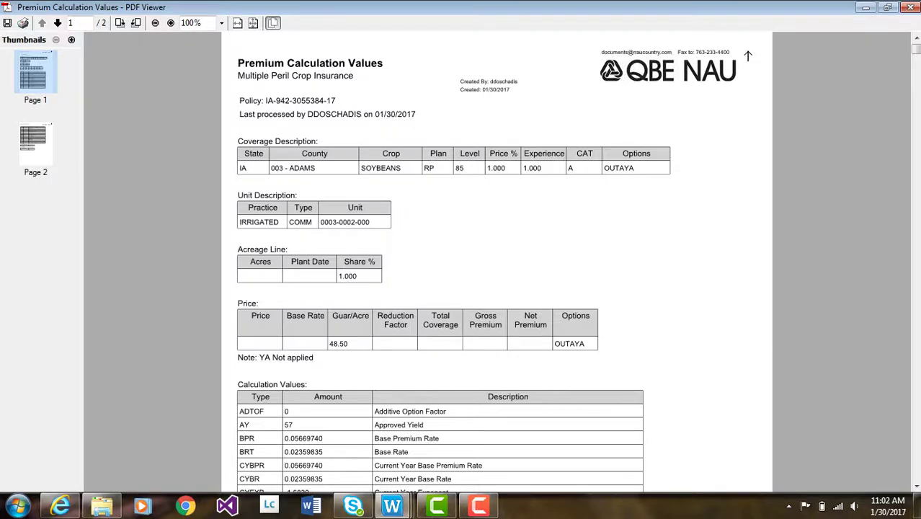
left_click(912, 9)
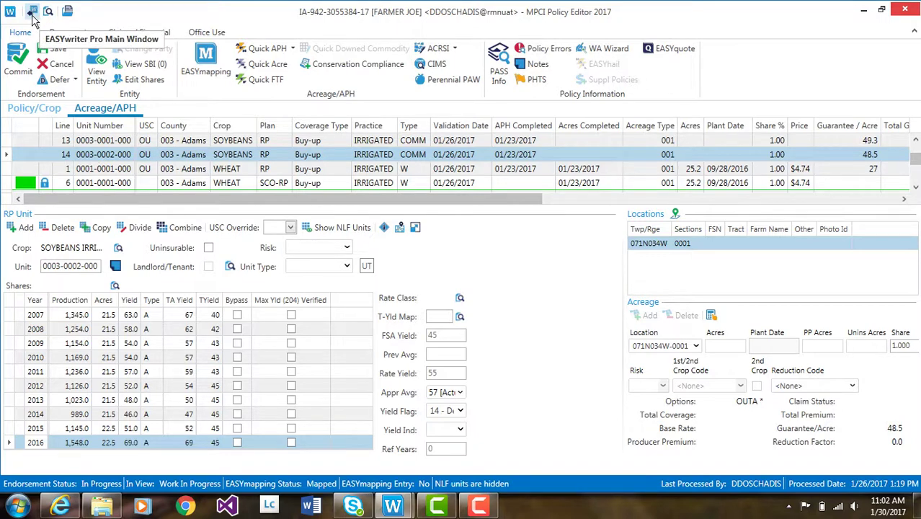
left_click(32, 13)
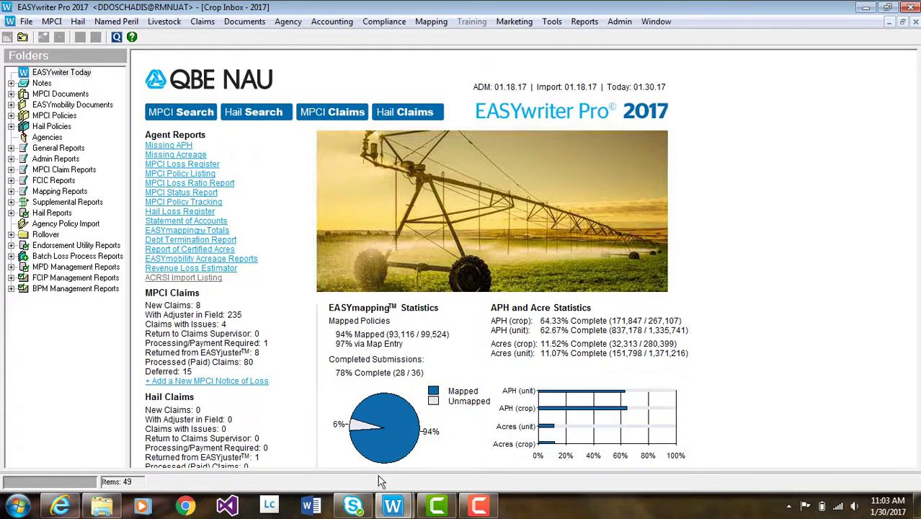
mouse_move(467, 432)
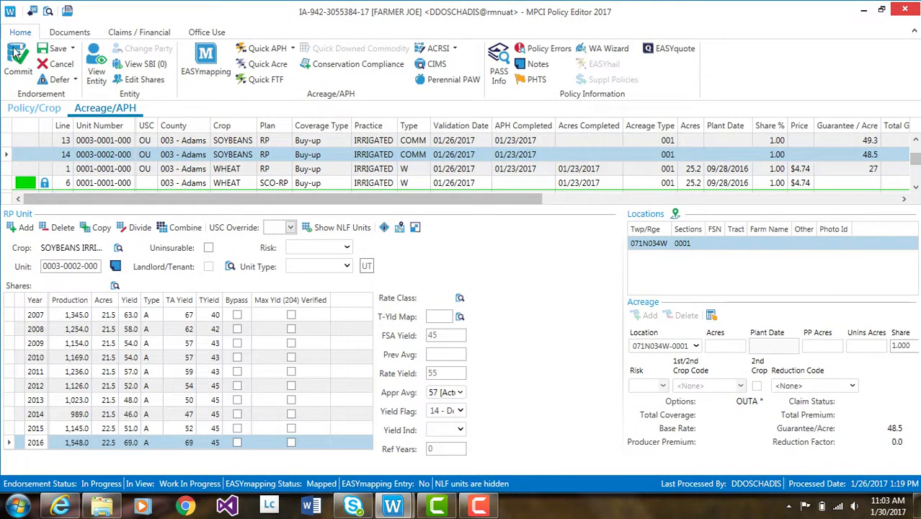
left_click(48, 13)
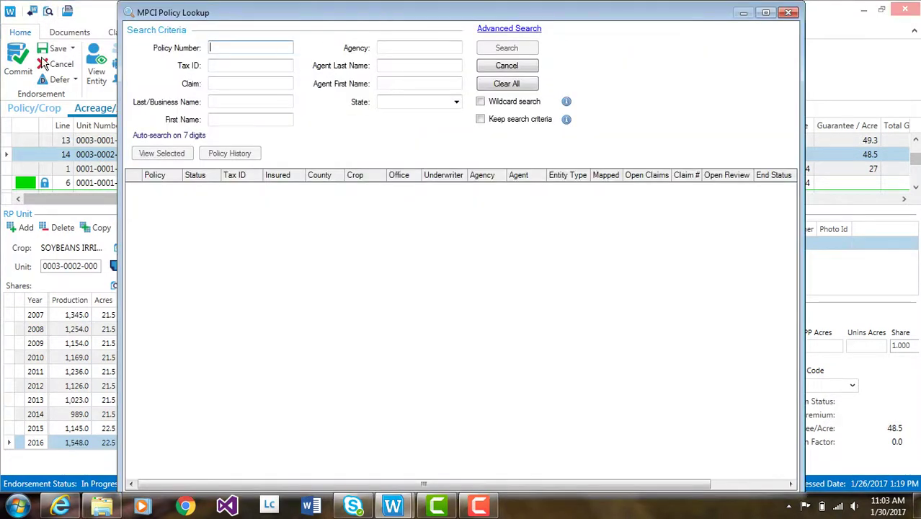
left_click(788, 13)
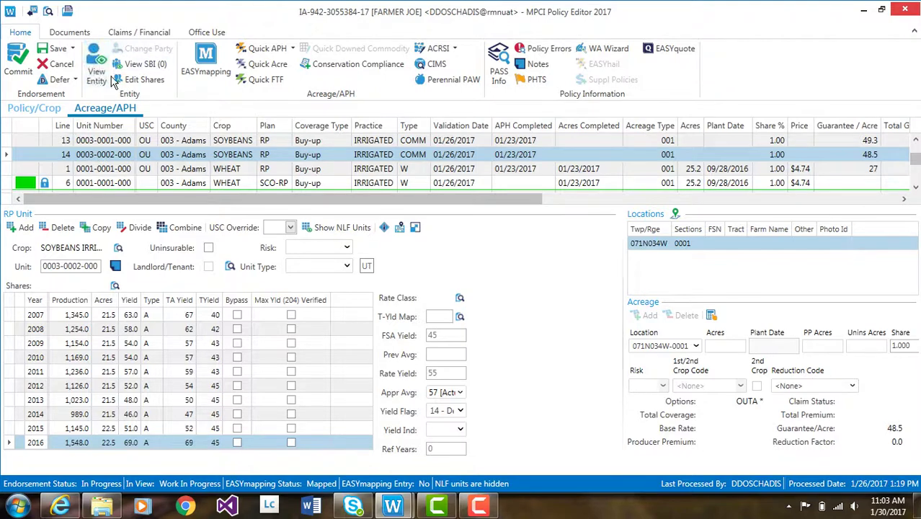
left_click(68, 12)
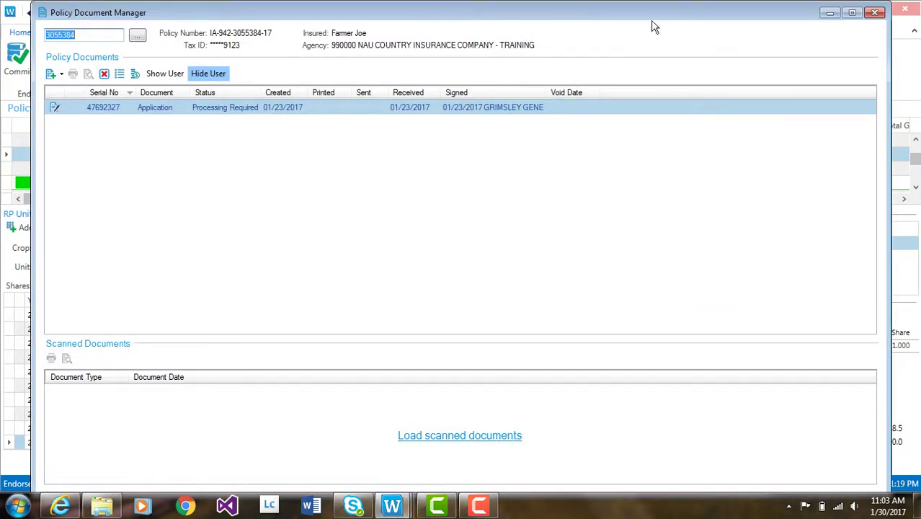
left_click(876, 14)
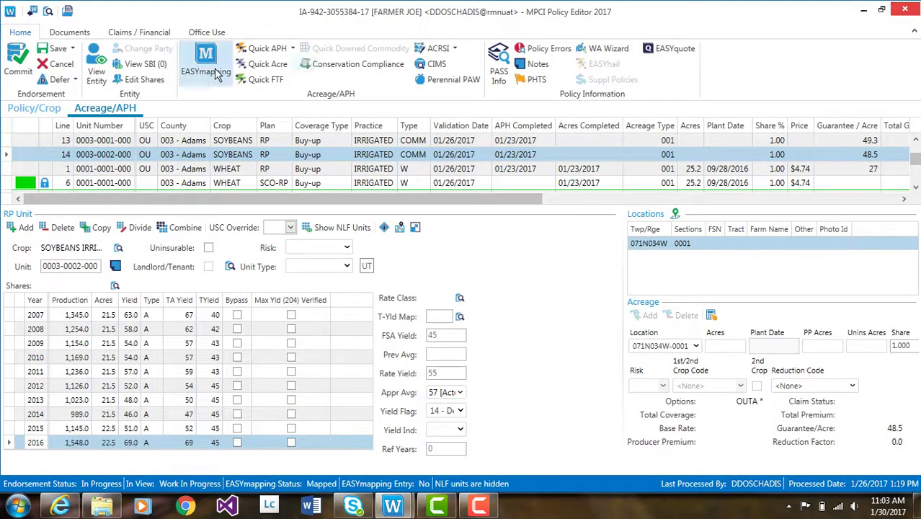
- Show the Policy/Crop overview, expand the five Adams County coverages, then restore the policy details above them
left_click(32, 109)
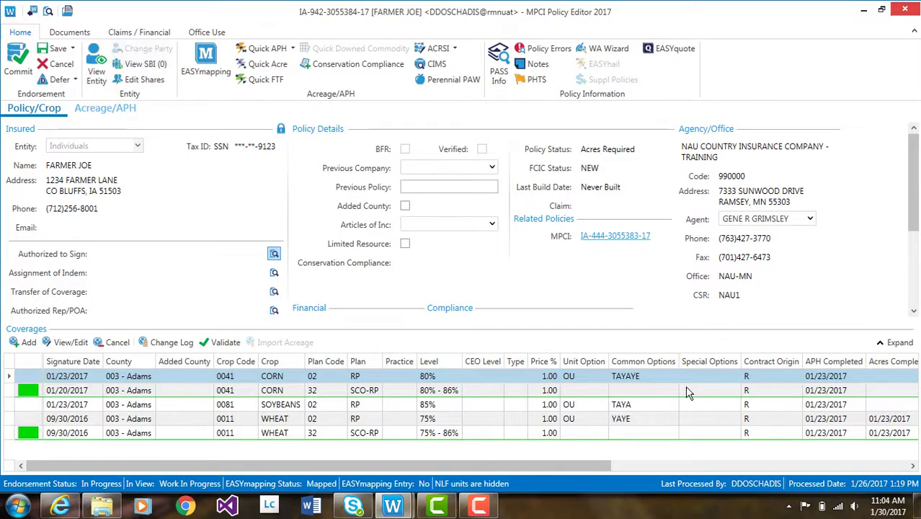
left_click(894, 344)
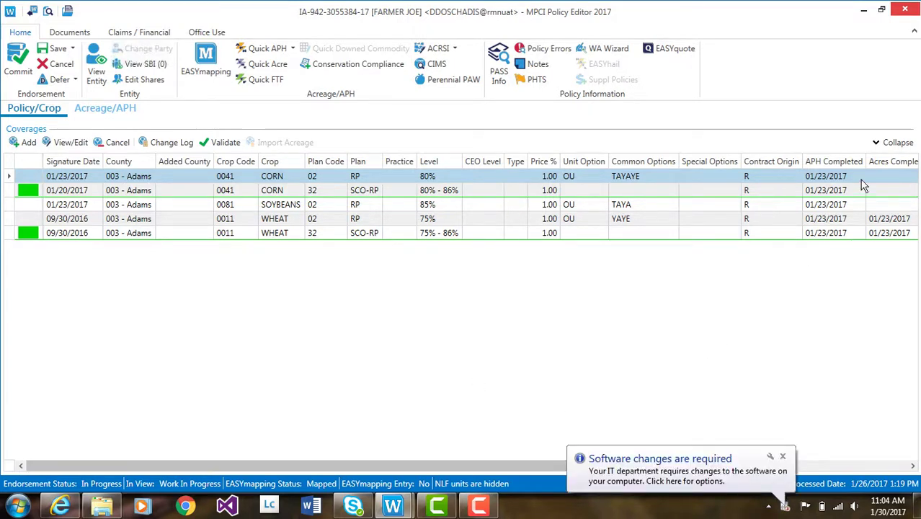
left_click(881, 145)
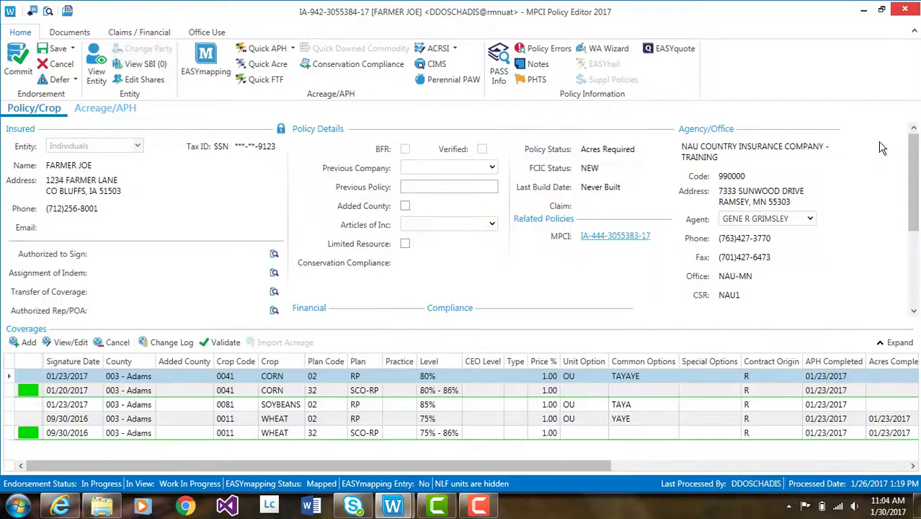